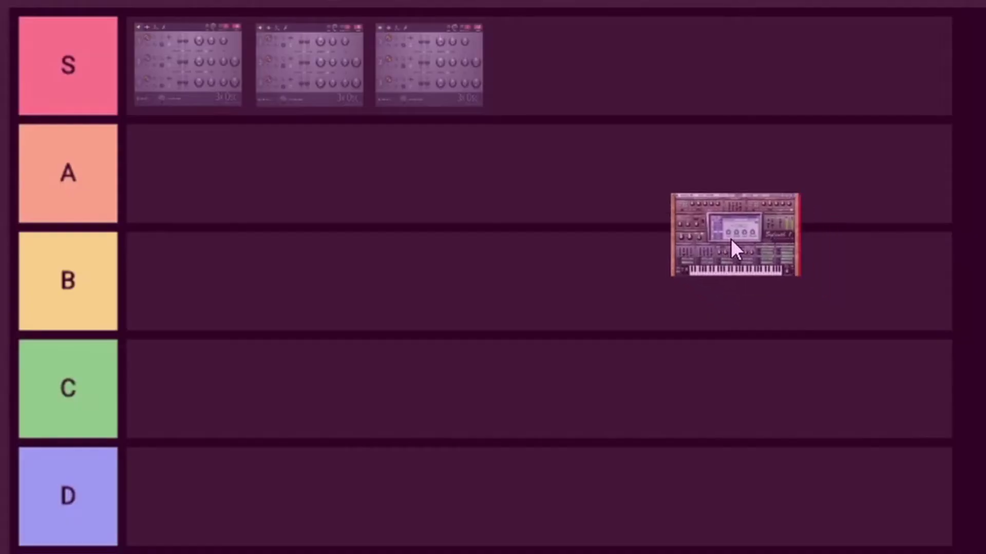
# Step: Drag the Sylenth1 screenshot into the S tier beside the three ranked synths
pyautogui.moveTo(732, 245); pyautogui.dragTo(561, 71)
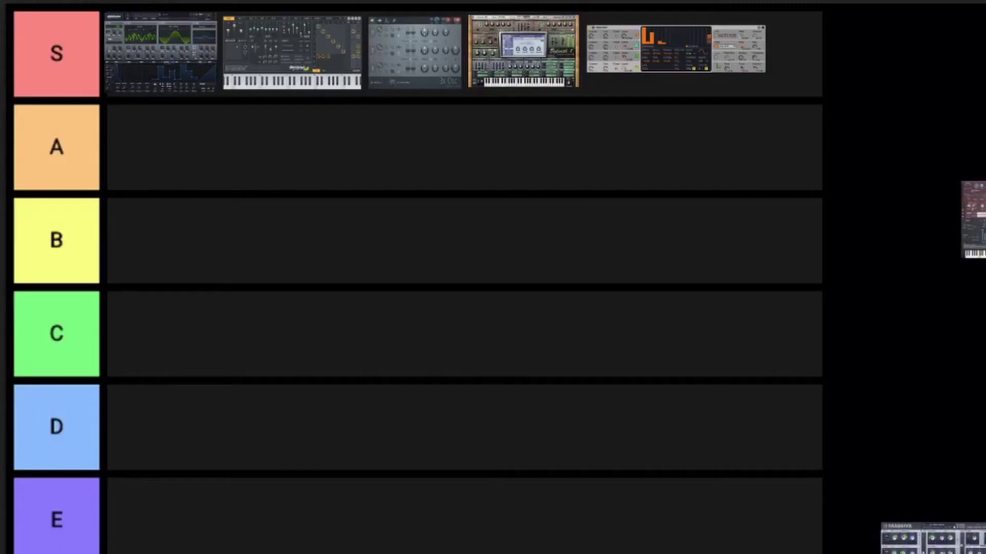
# Step: Move the Harmor thumbnail into the S row as the fifth synth
pyautogui.moveTo(966, 223); pyautogui.dragTo(833, 67)
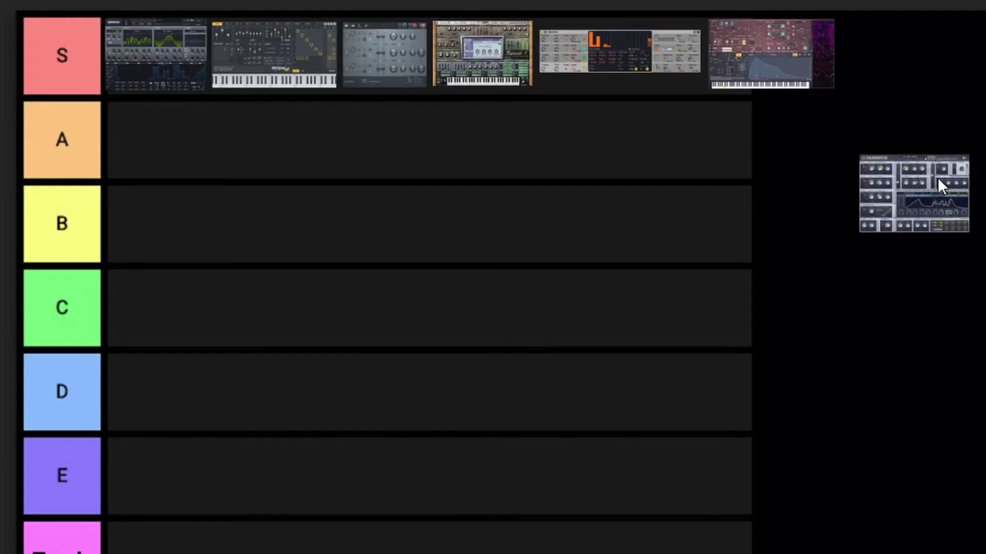
# Step: Place the Massive screenshot in the S tier after Harmor
pyautogui.moveTo(938, 178); pyautogui.dragTo(939, 57)
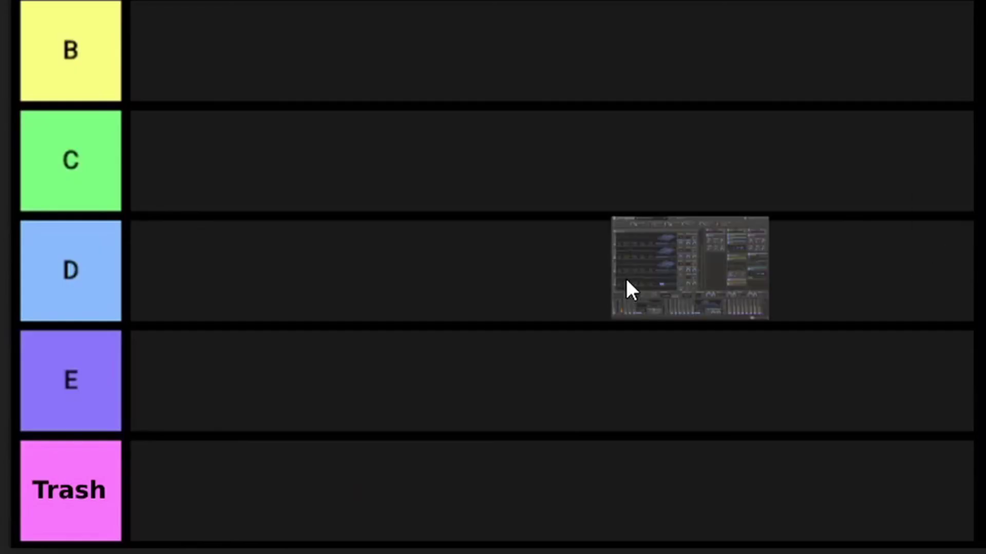
# Step: Drop the Phase Plant thumbnail into the Trash tier at the bottom
pyautogui.moveTo(625, 276)
pyautogui.mouseDown()
pyautogui.moveTo(251, 444)
pyautogui.moveTo(235, 481)
pyautogui.mouseUp()
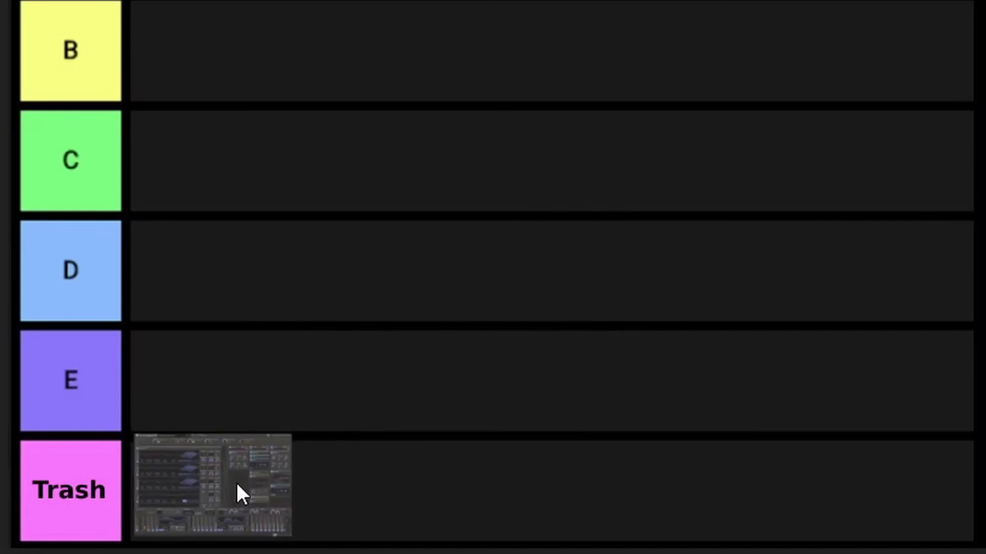